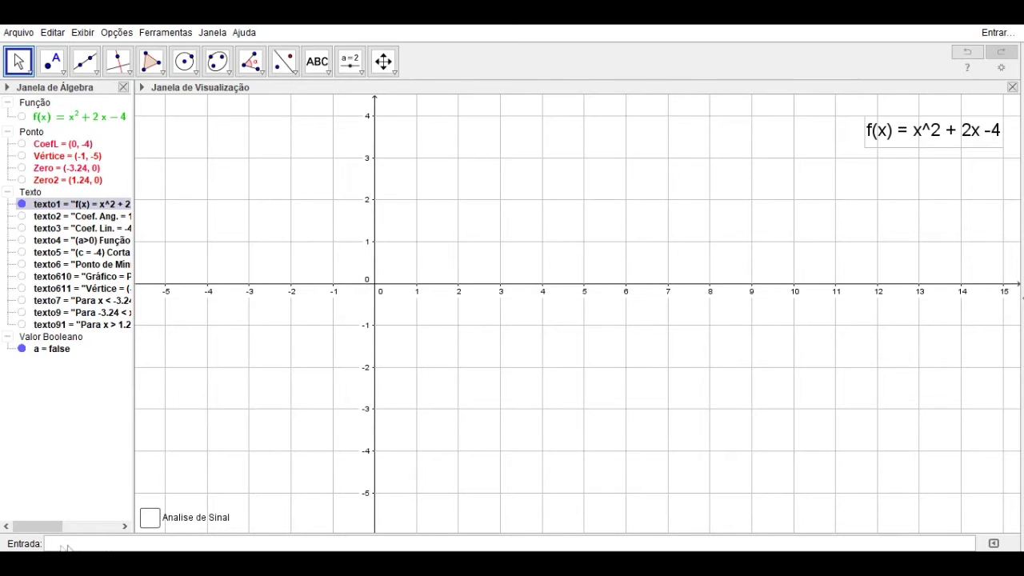
Step: Show the parabola of f(x) = x² + 2x − 4 and its "Coef. Ang." and "Coef. Lin." text labels
{"action": "left_click", "coordinate": [21, 116]}
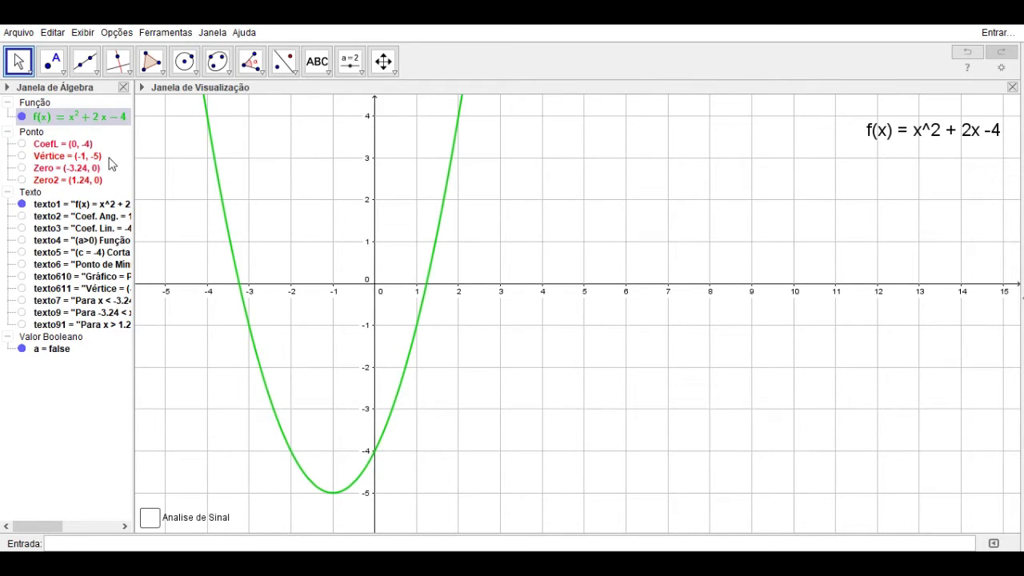
{"action": "left_click", "coordinate": [21, 145]}
{"action": "left_click", "coordinate": [20, 145]}
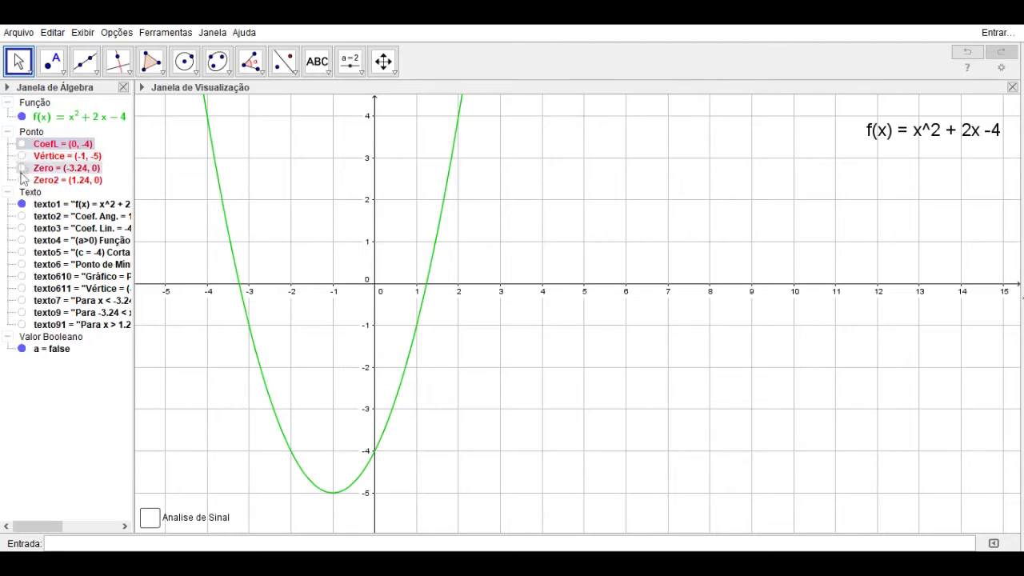
{"action": "left_click", "coordinate": [22, 216]}
{"action": "left_click", "coordinate": [21, 228]}
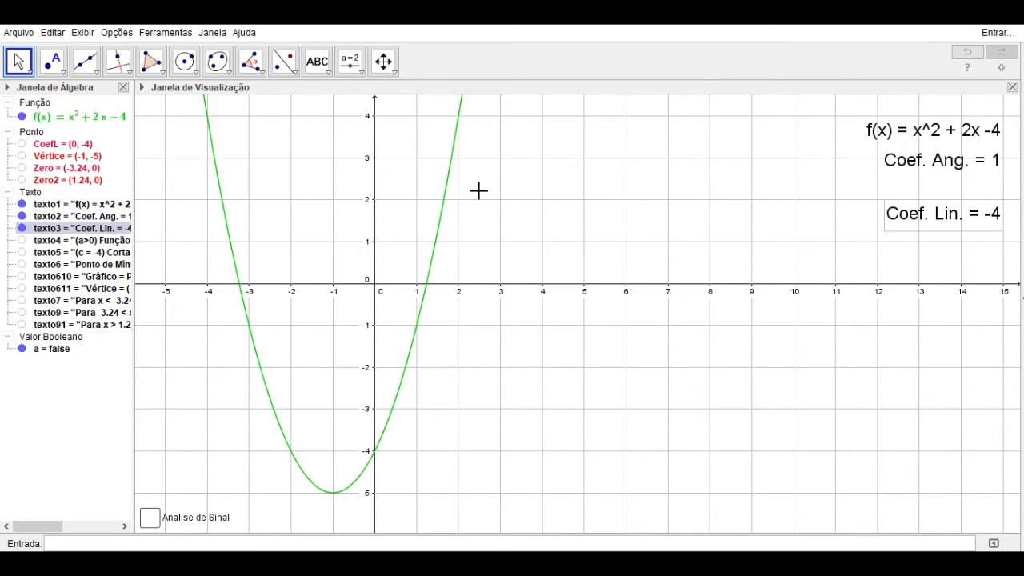
Step: Show the notes on upward concavity and the Y-axis crossing, together with the CoefL point on the parabola
{"action": "left_click", "coordinate": [22, 241]}
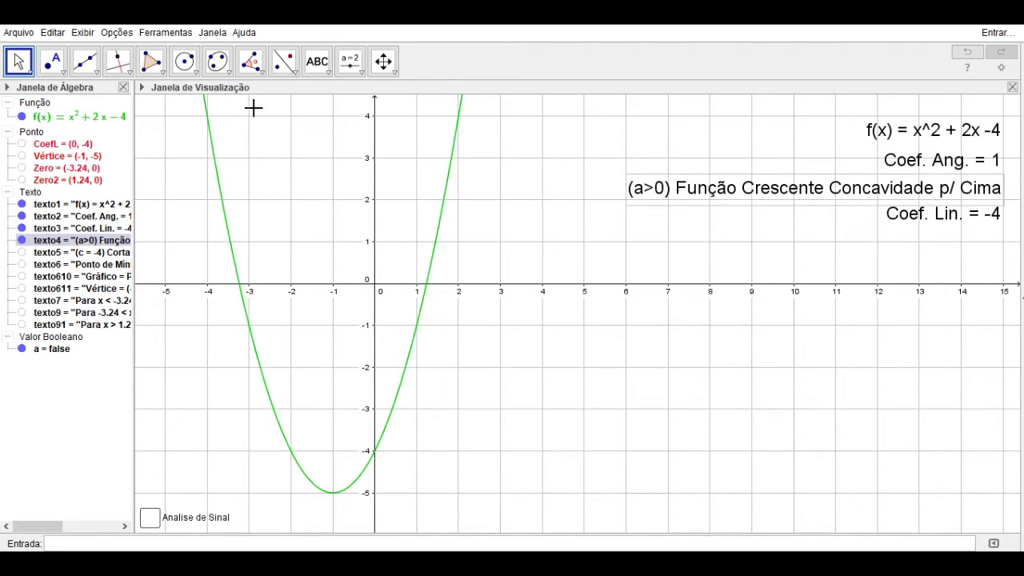
{"action": "left_click", "coordinate": [21, 252]}
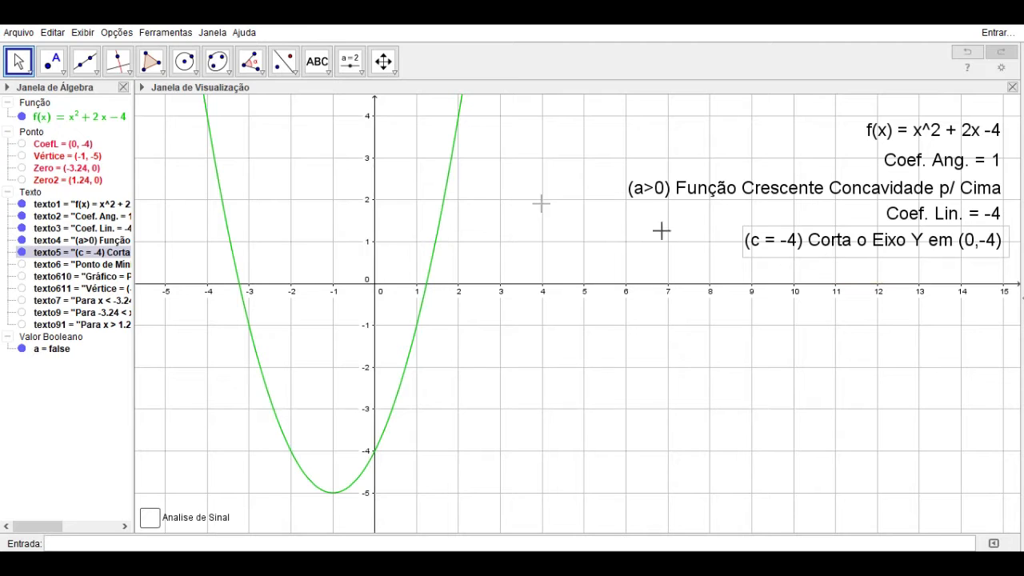
{"action": "left_click", "coordinate": [22, 144]}
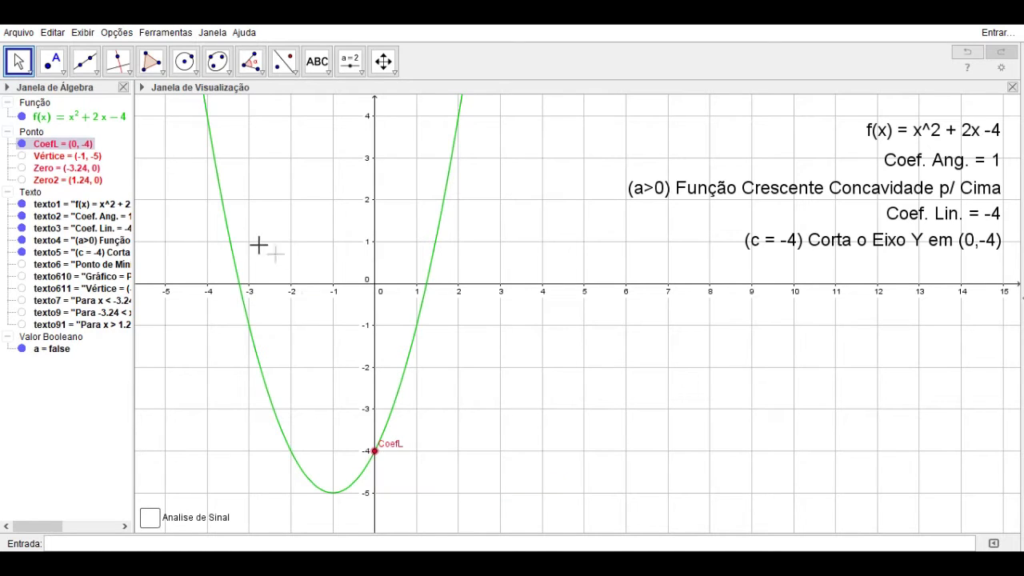
Step: Show the Vértice point with its "Ponto de Mínimo" label, plus the "Gráfico = Parábola" text
{"action": "left_click", "coordinate": [22, 266]}
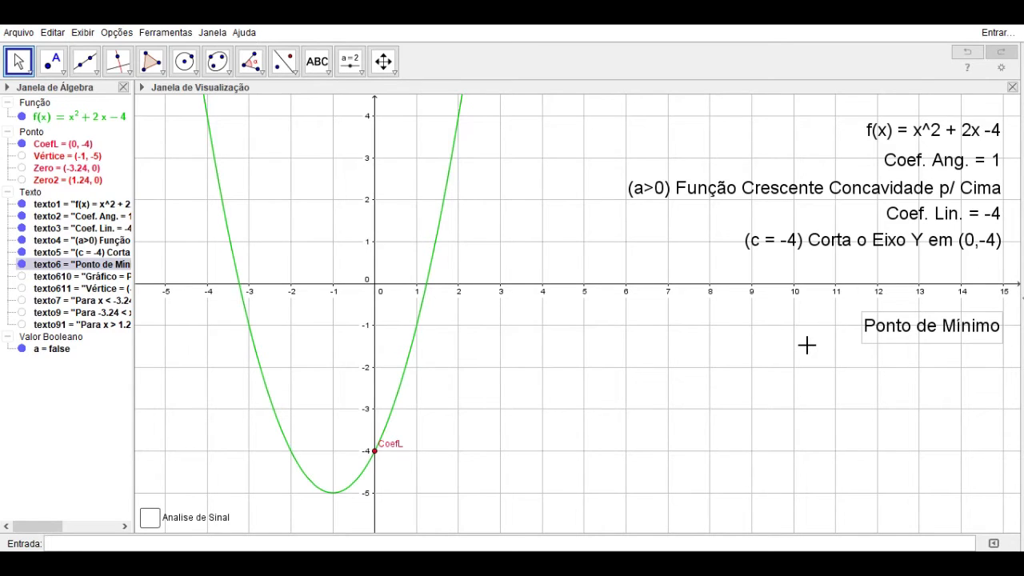
{"action": "left_click", "coordinate": [22, 156]}
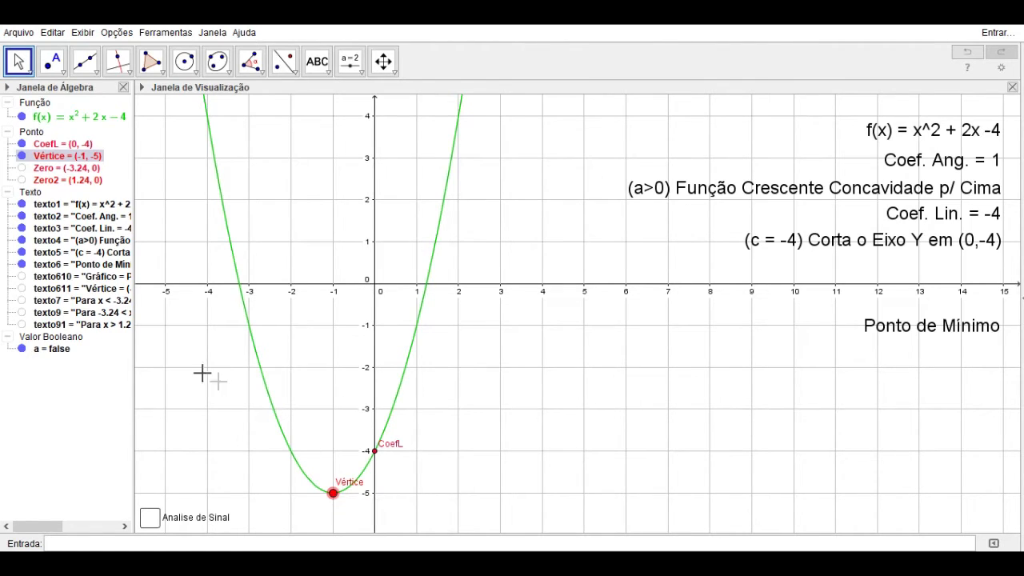
{"action": "left_click", "coordinate": [23, 277]}
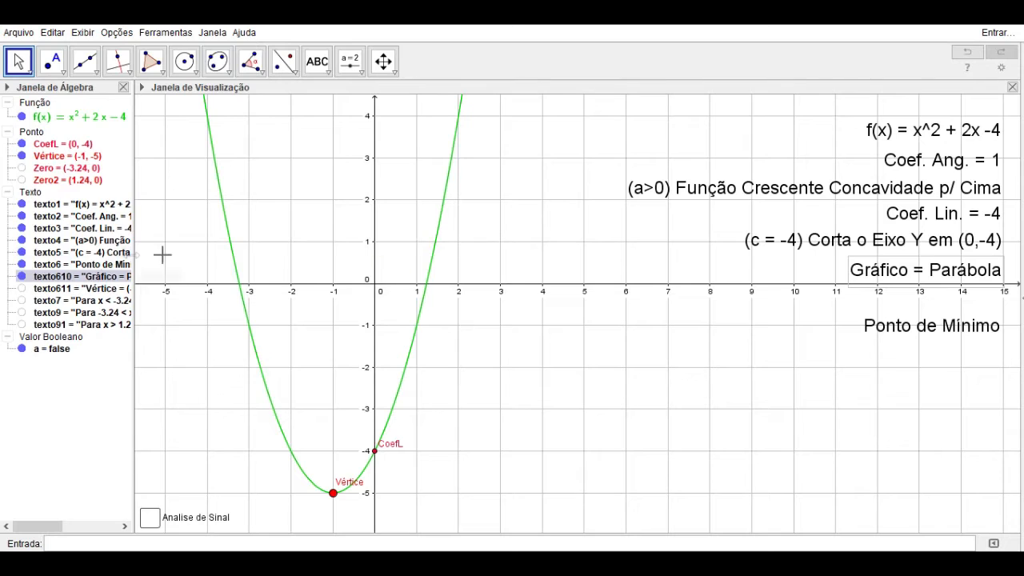
Step: Show both zeros of the function on the X axis and the text giving the vertex coordinates
{"action": "left_click", "coordinate": [22, 168]}
{"action": "left_click", "coordinate": [22, 180]}
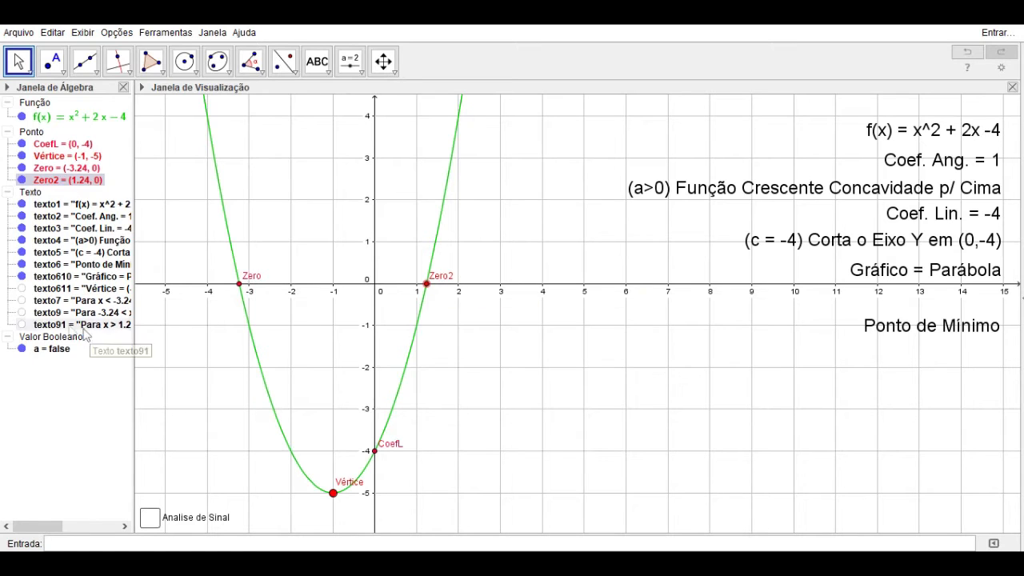
{"action": "left_click", "coordinate": [21, 289]}
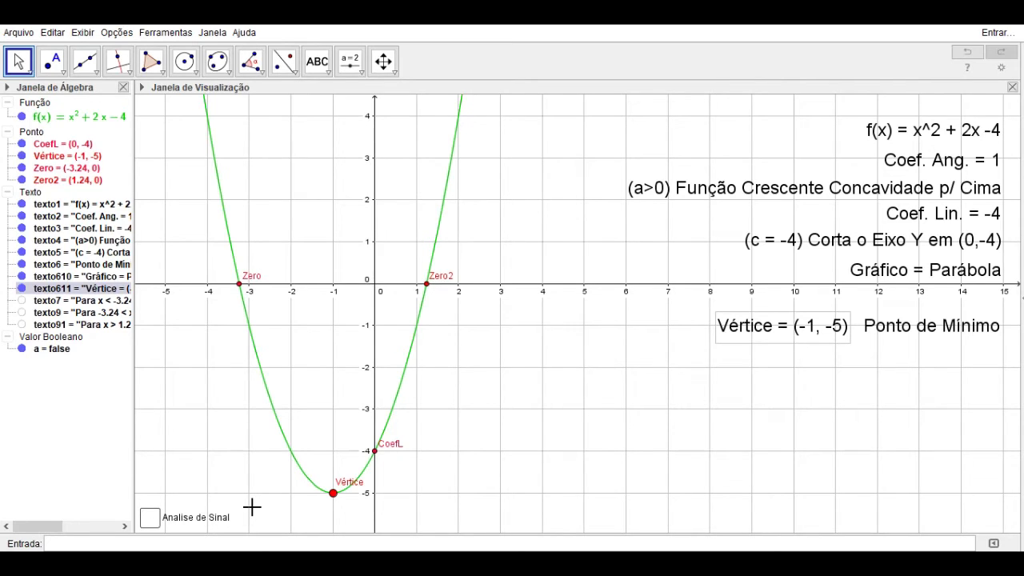
Step: Turn on the sign analysis diagram and show the three texts stating the sign of y for each x interval
{"action": "left_click", "coordinate": [150, 514]}
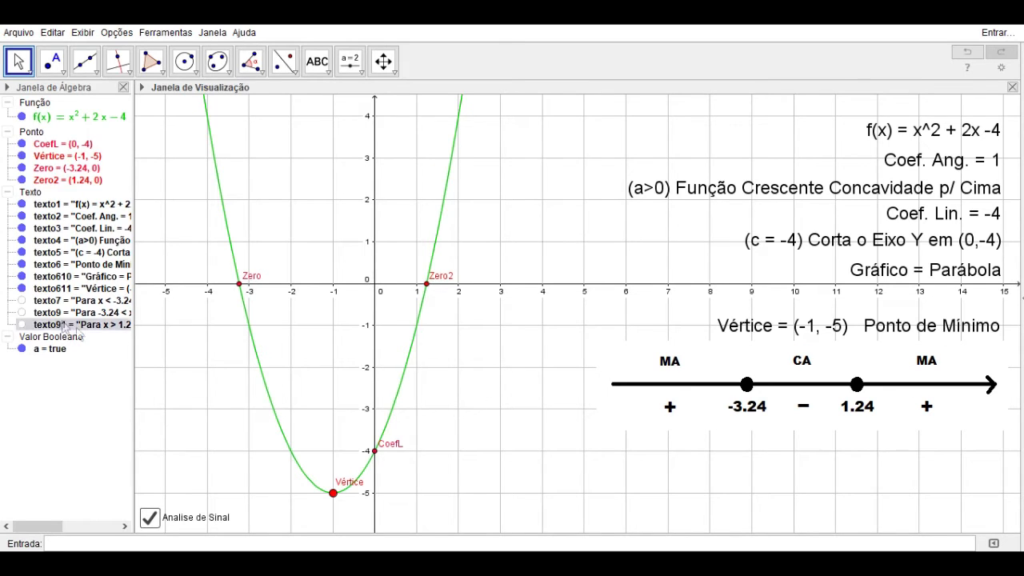
{"action": "left_click", "coordinate": [23, 301]}
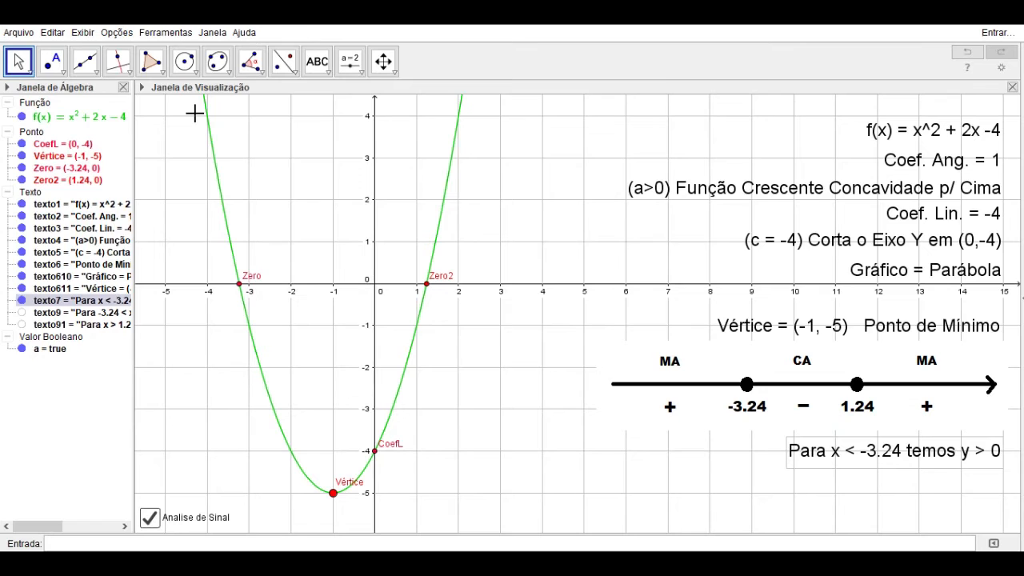
{"action": "left_click", "coordinate": [22, 312]}
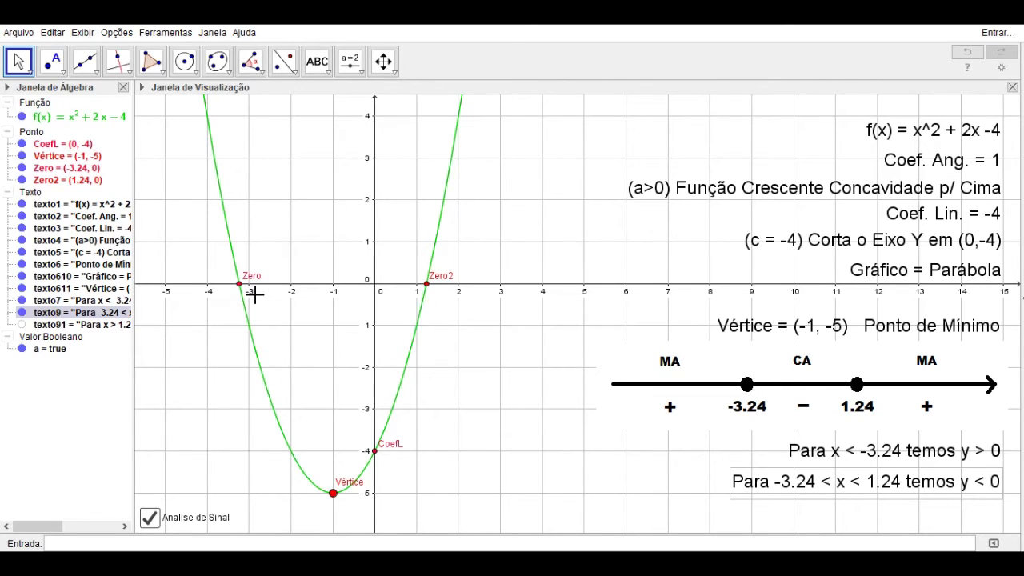
{"action": "left_click", "coordinate": [21, 324]}
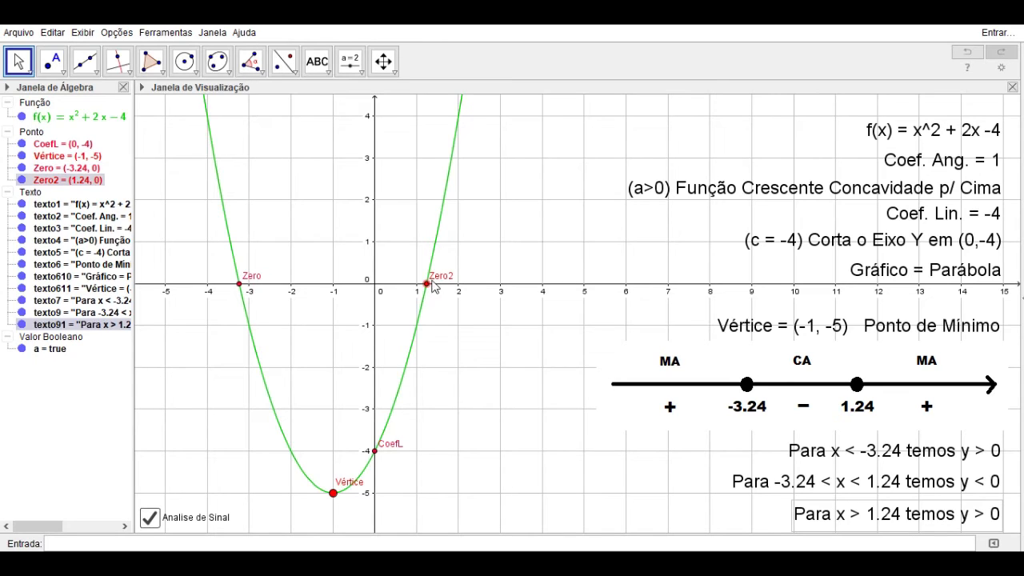
{"action": "mouse_move", "coordinate": [432, 287]}
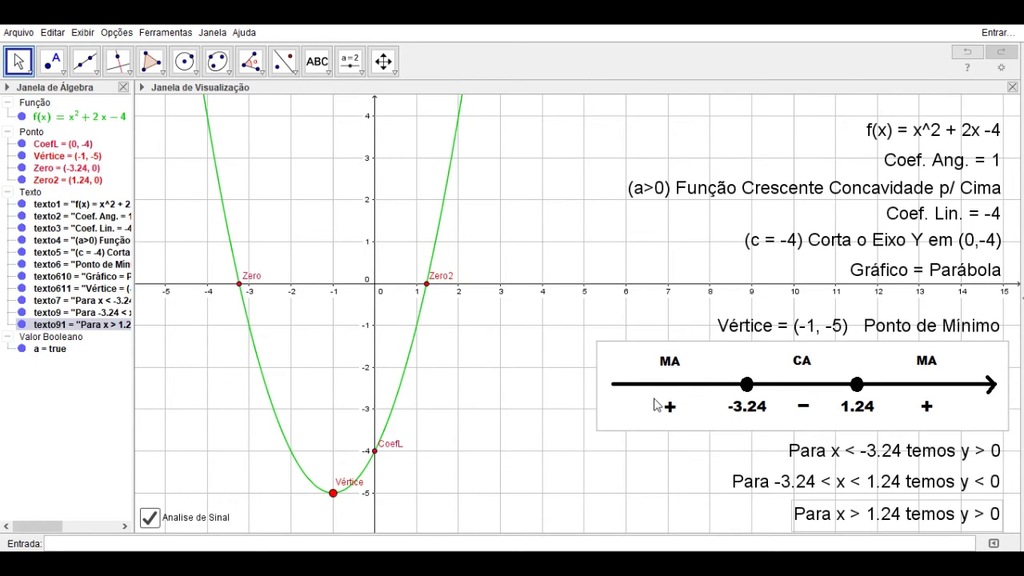
Step: Hide the parabola of x² + 2x − 4 and its Vértice, Zero, Zero2 and CoefL points
{"action": "left_click", "coordinate": [22, 117]}
{"action": "left_click", "coordinate": [22, 156]}
{"action": "left_click", "coordinate": [22, 168]}
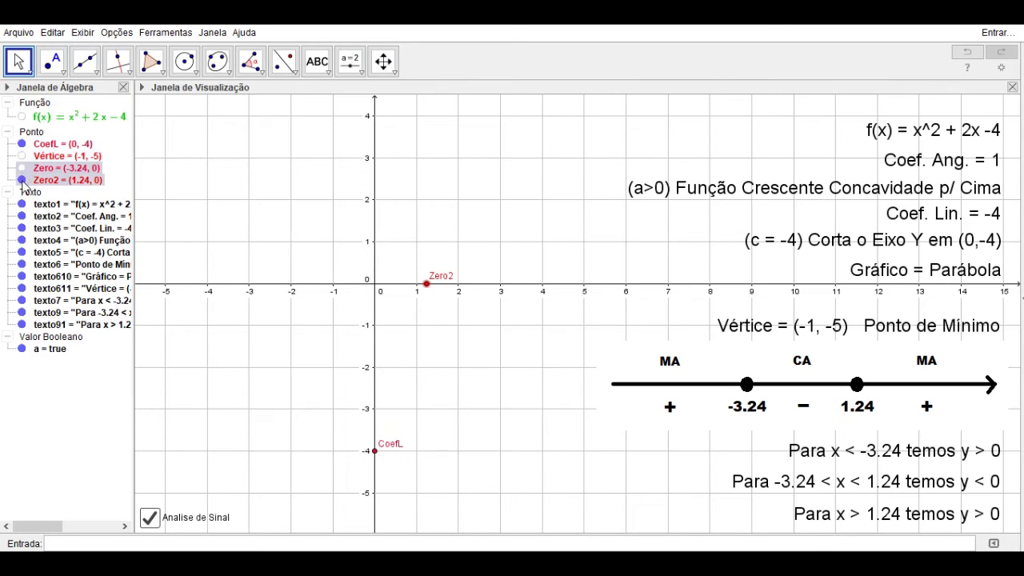
{"action": "left_click", "coordinate": [22, 180]}
{"action": "left_click", "coordinate": [22, 144]}
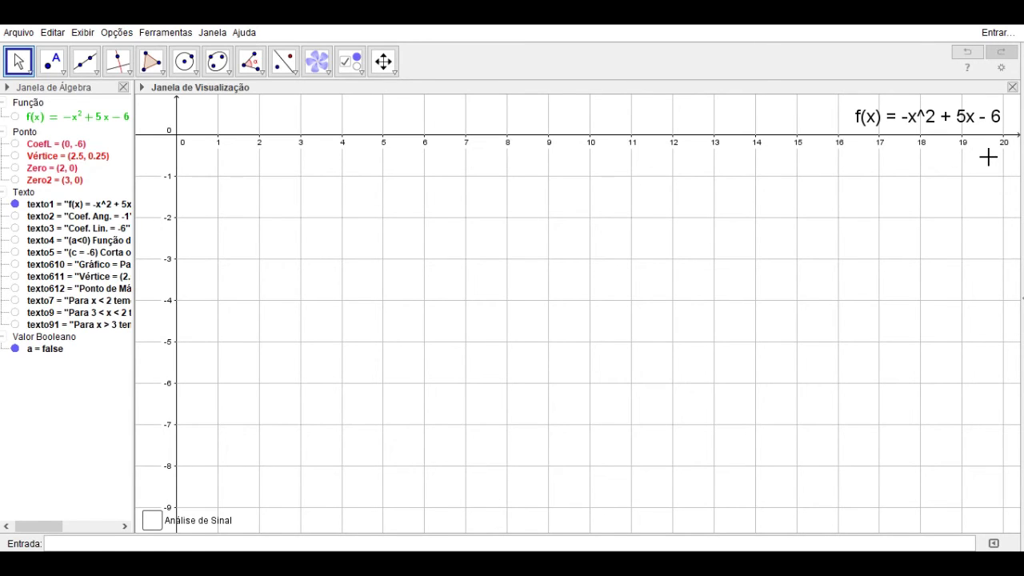
Step: Switch to the f(x) = −x² + 5x − 6 construction and show its parabola, both zeros and the CoefL point
{"action": "left_click", "coordinate": [71, 541]}
{"action": "left_click", "coordinate": [15, 117]}
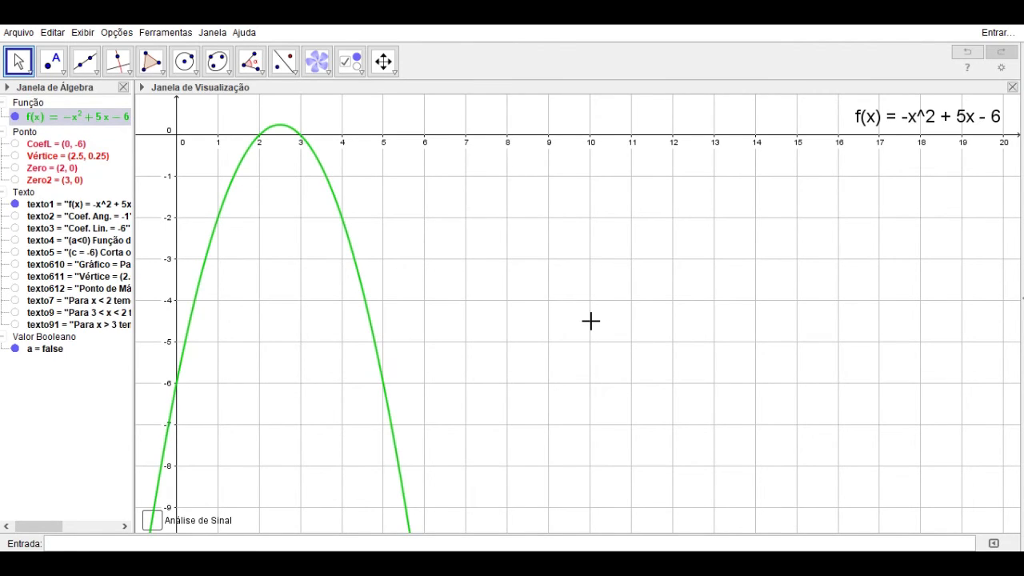
{"action": "left_click", "coordinate": [14, 168]}
{"action": "left_click", "coordinate": [14, 180]}
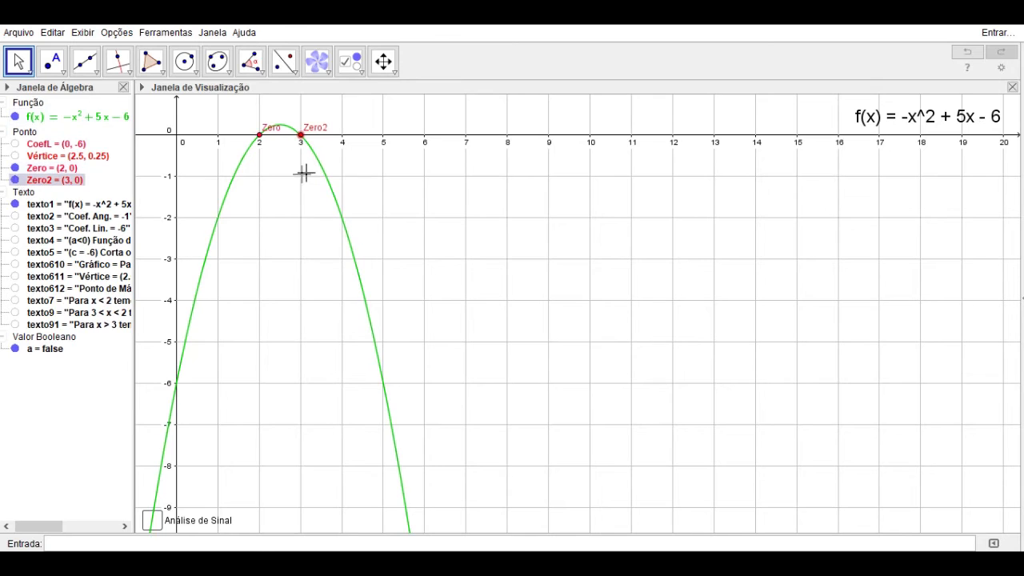
{"action": "left_click", "coordinate": [14, 144]}
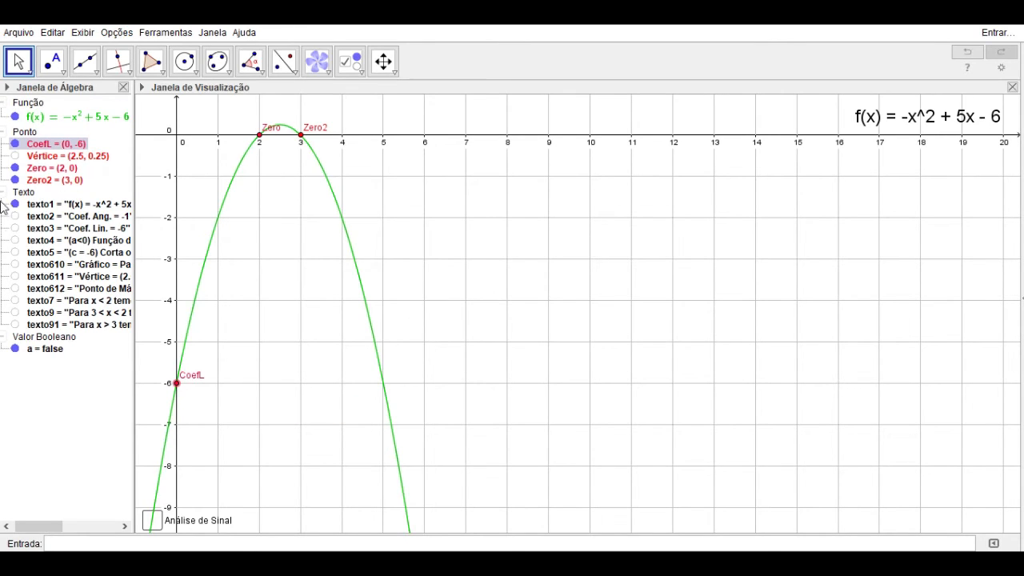
Step: Show the "Coef. Ang." and "Coef. Lin." labels of −x² + 5x − 6 with the downward concavity and Y-axis crossing notes
{"action": "left_click", "coordinate": [14, 217]}
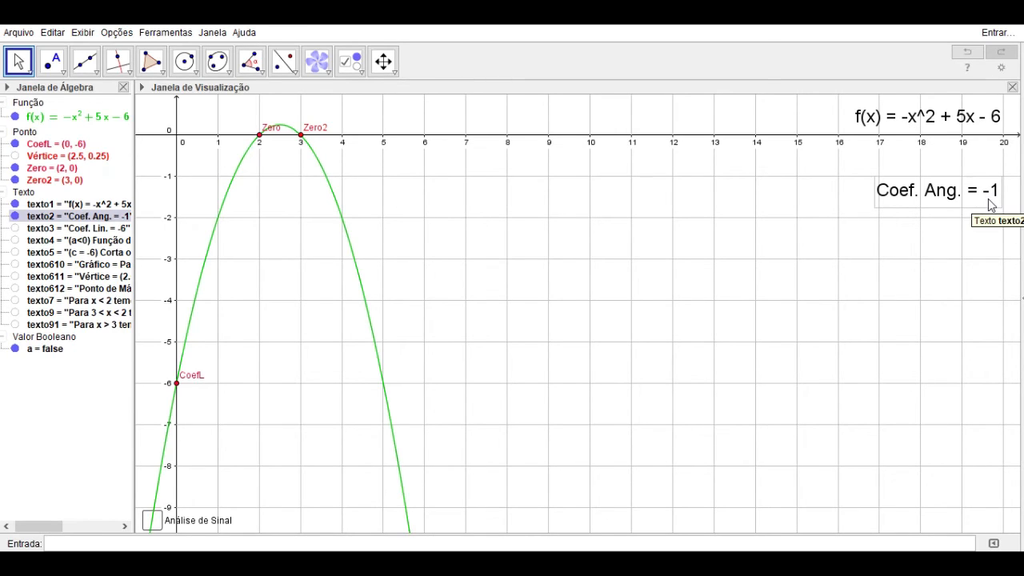
{"action": "left_click", "coordinate": [15, 228]}
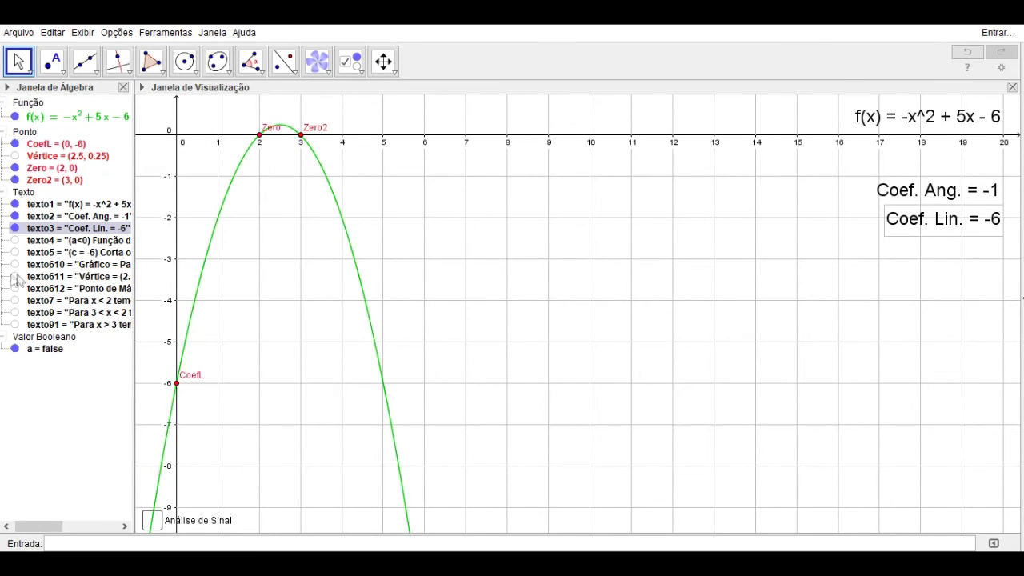
{"action": "left_click", "coordinate": [14, 240]}
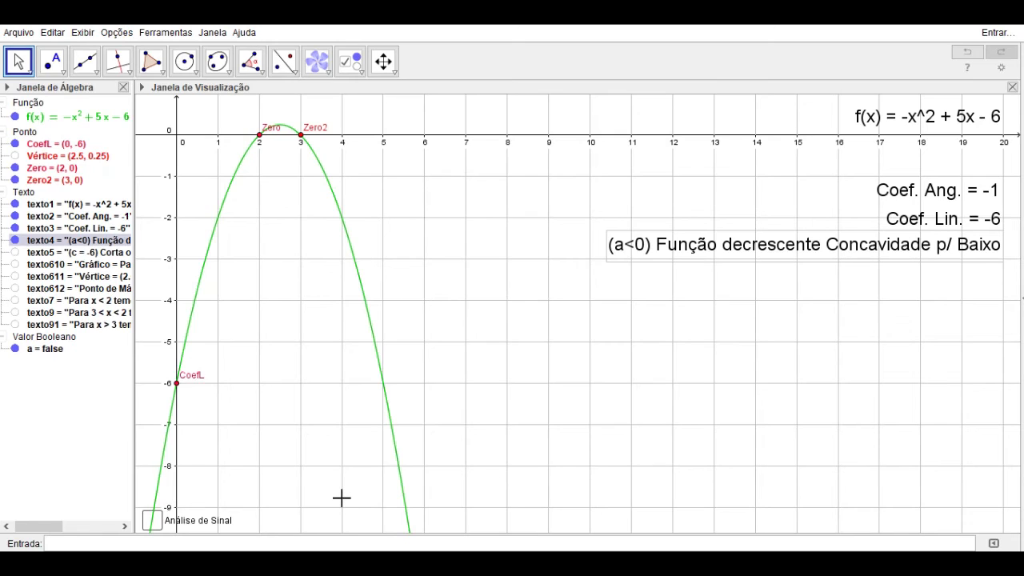
{"action": "left_click", "coordinate": [15, 252]}
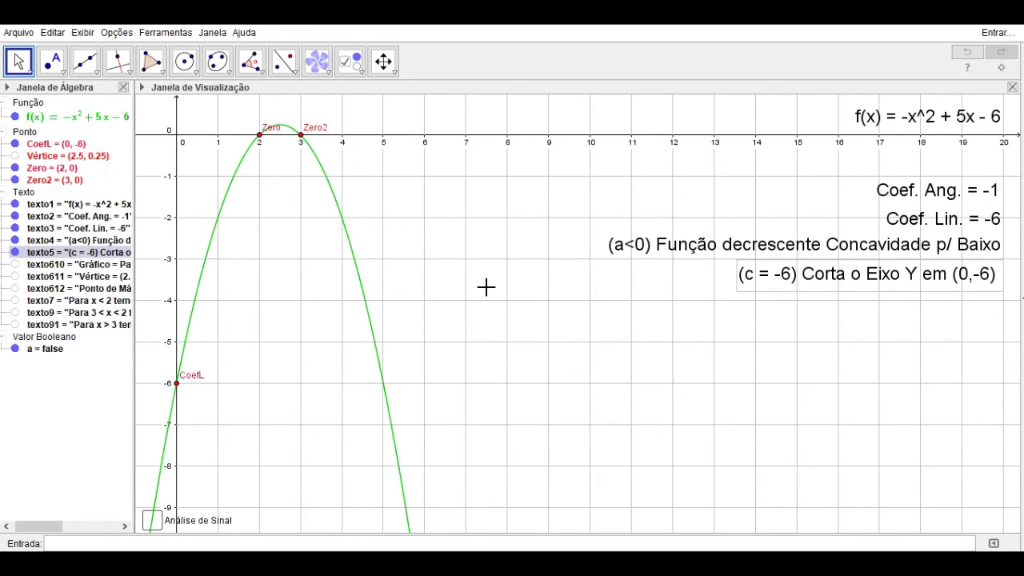
Step: Show the "Gráfico = Parábola" text and the Vértice point with its coordinates text and "Ponto de Máximo" label
{"action": "left_click", "coordinate": [14, 264]}
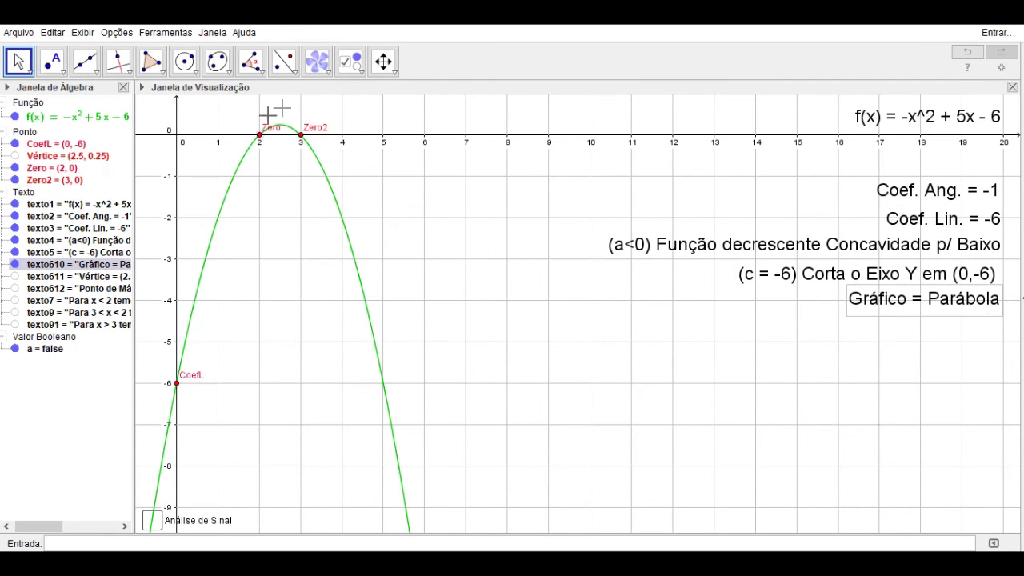
{"action": "left_click", "coordinate": [15, 276]}
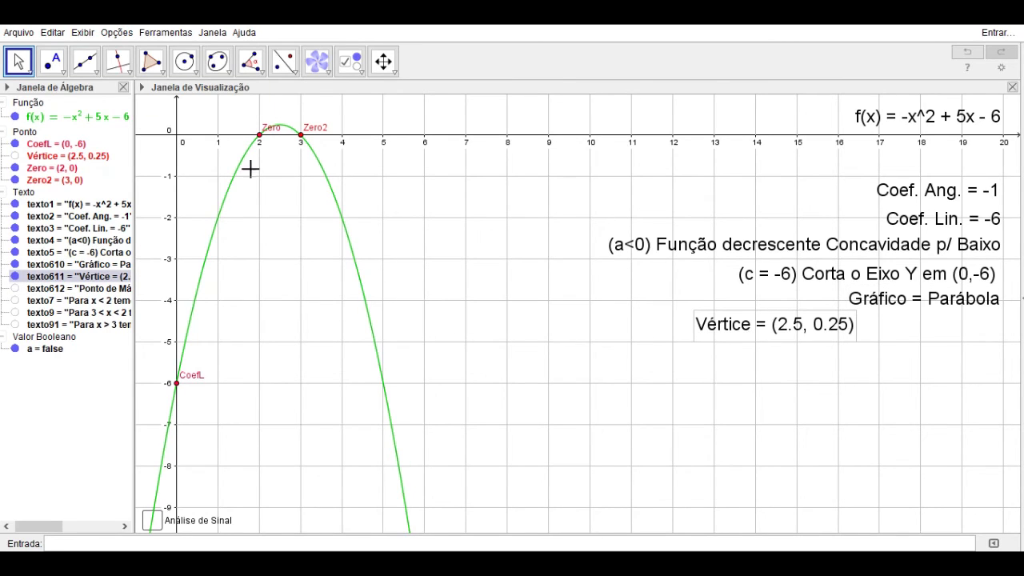
{"action": "left_click", "coordinate": [15, 156]}
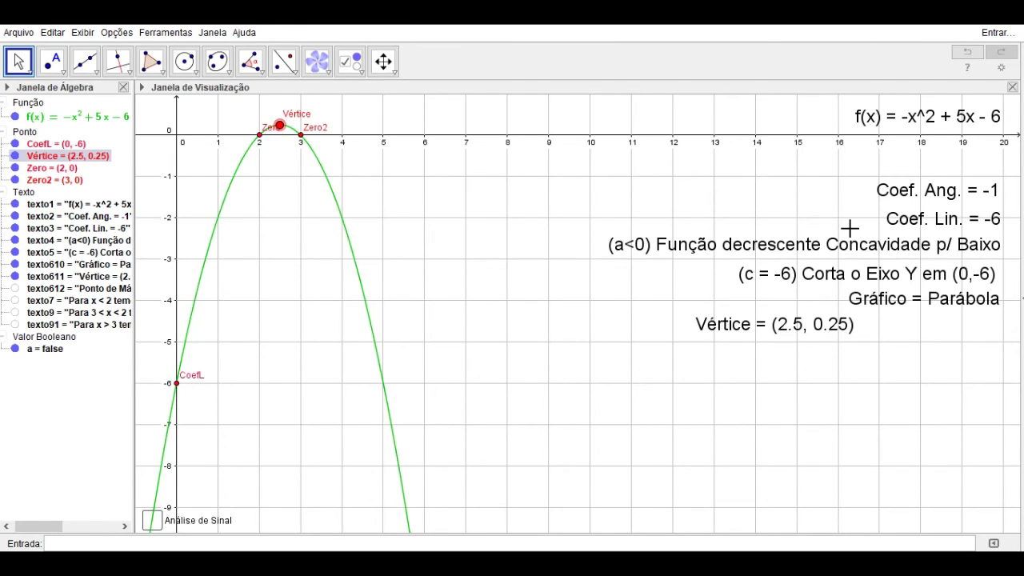
{"action": "left_click", "coordinate": [15, 287]}
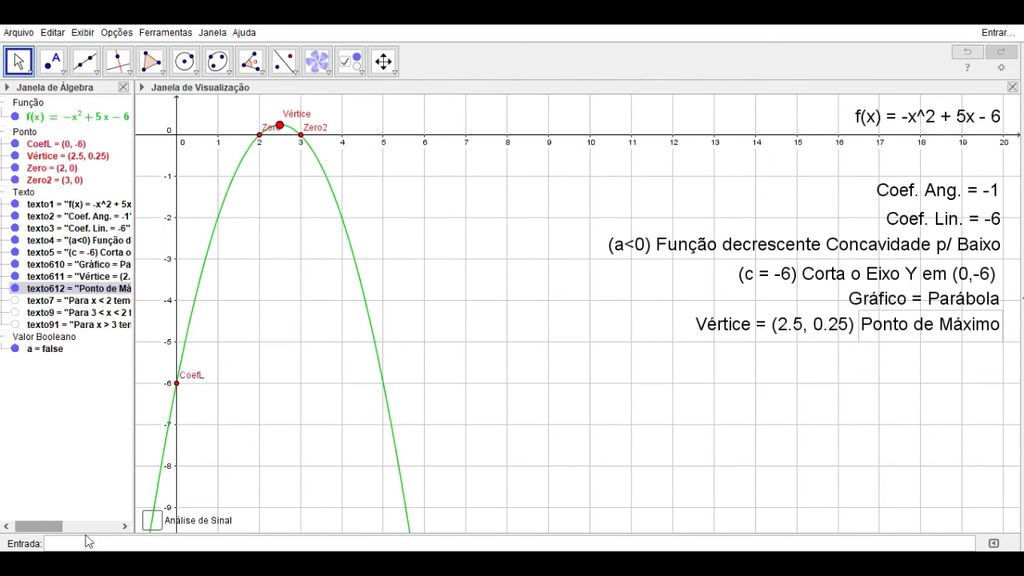
Step: Turn on the sign analysis diagram for −x² + 5x − 6 and show its three interval sign texts
{"action": "left_click", "coordinate": [151, 521]}
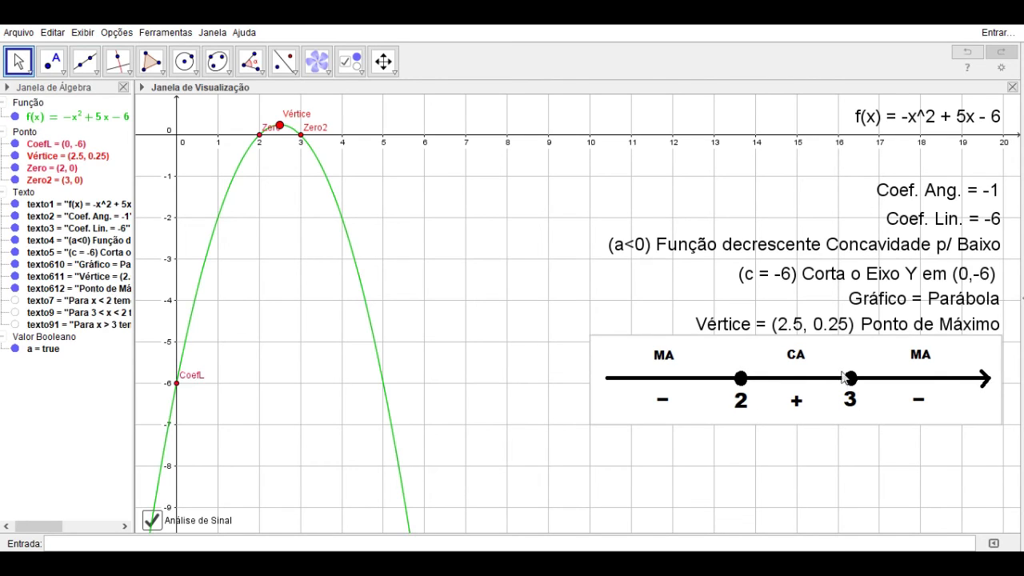
{"action": "left_click", "coordinate": [15, 299]}
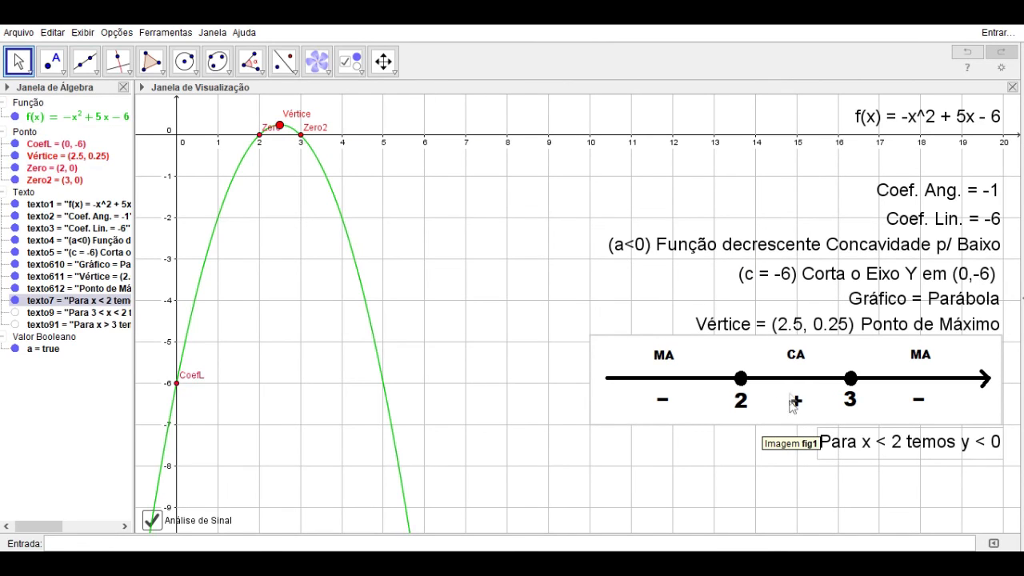
{"action": "left_click", "coordinate": [14, 312]}
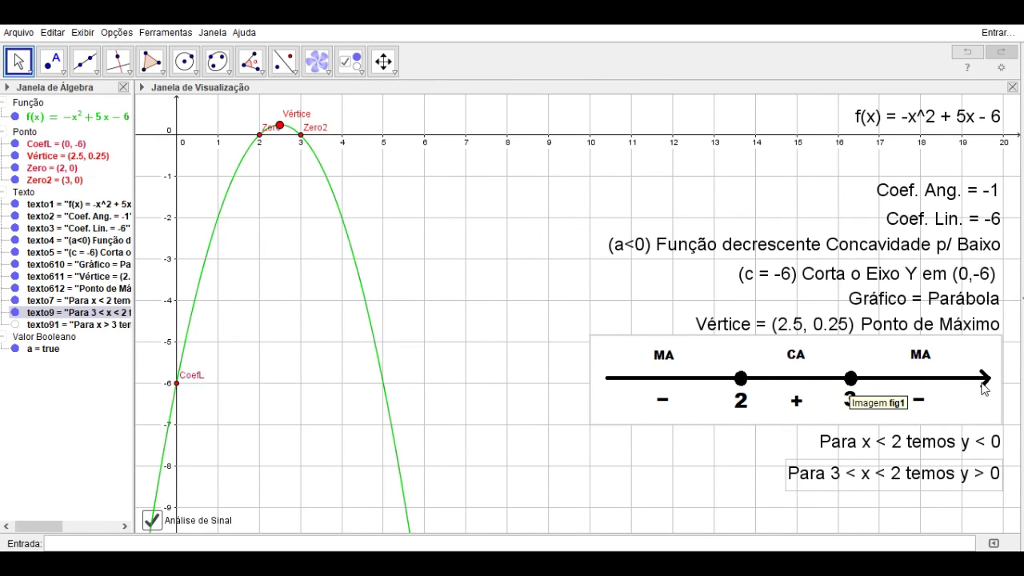
{"action": "left_click", "coordinate": [15, 325]}
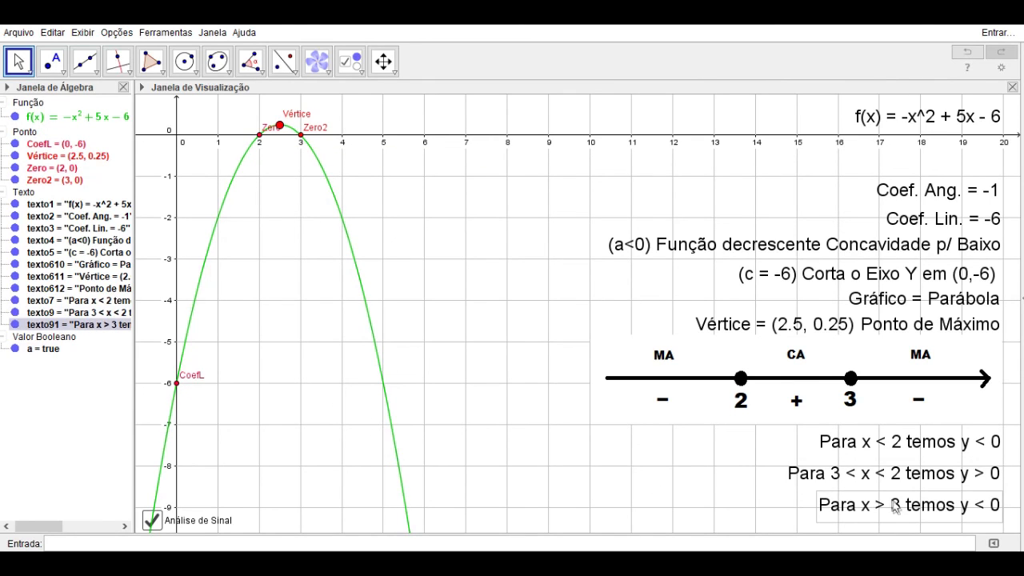